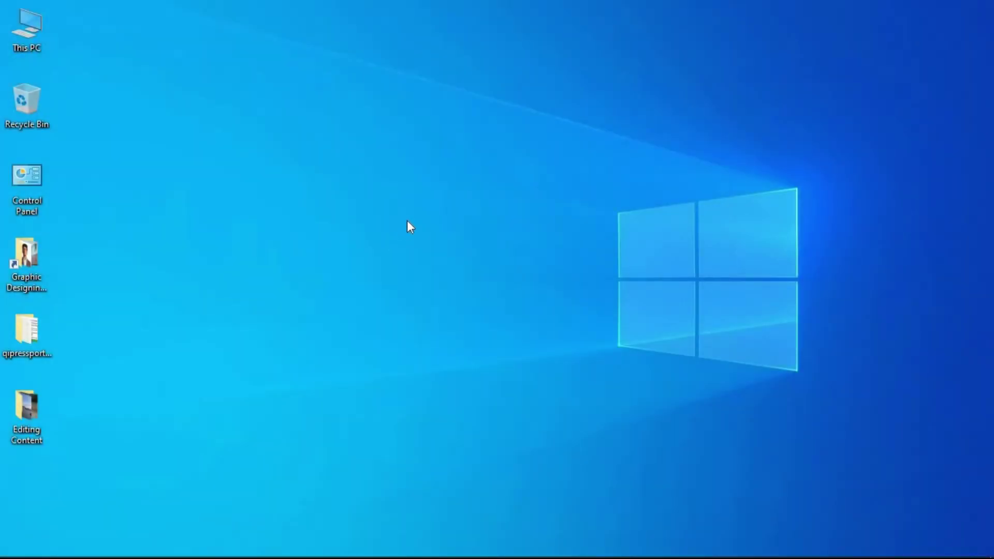
# Step: Refresh the desktop twice from its right-click menu
pyautogui.rightClick(408, 221)
pyautogui.click(430, 262)
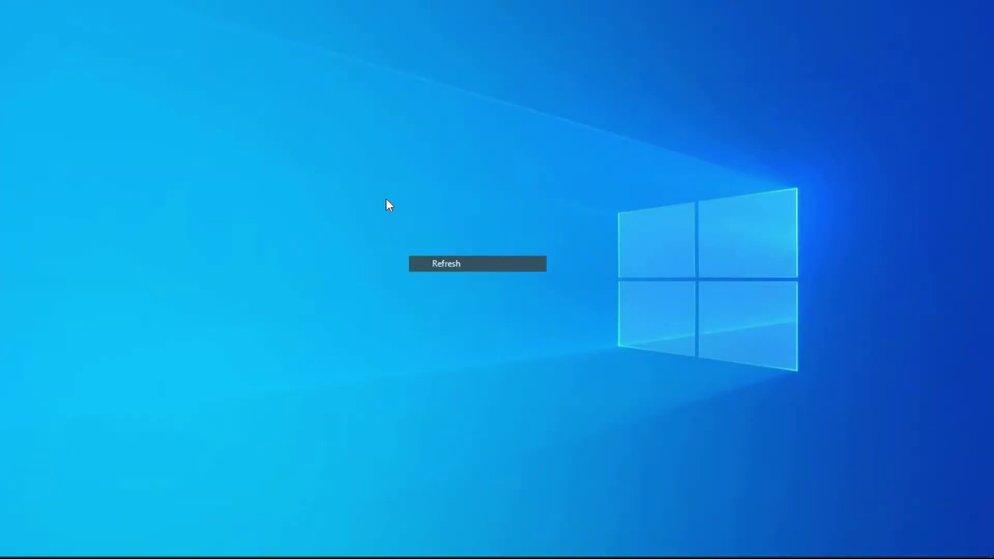
pyautogui.rightClick(386, 199)
pyautogui.click(427, 244)
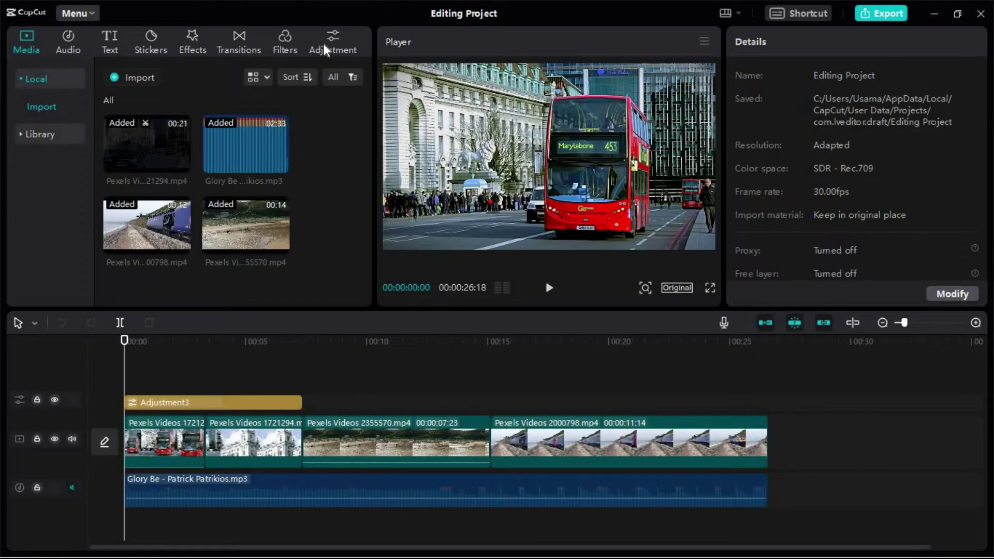
# Step: Select the train clip on the timeline with the Adjustment library showing
pyautogui.click(323, 44)
pyautogui.click(509, 441)
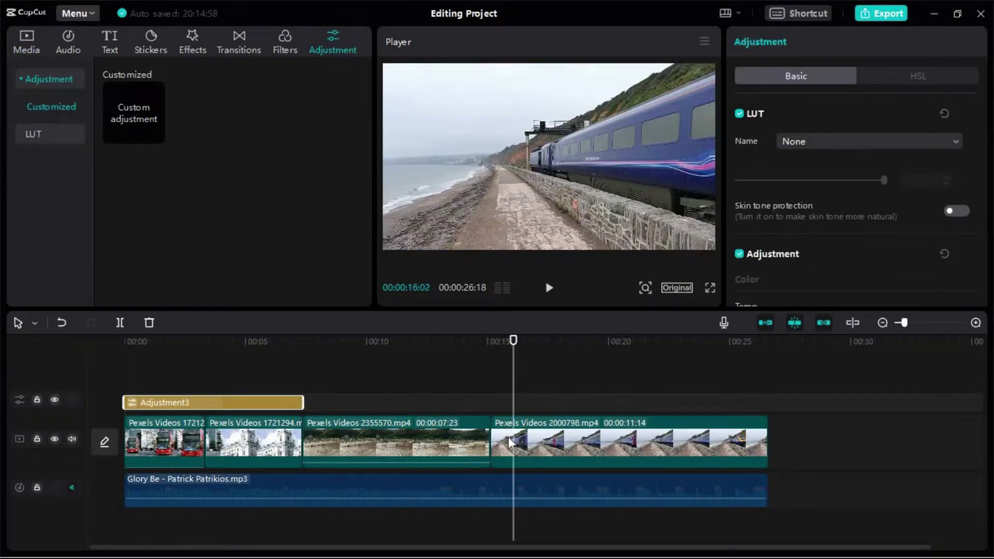
pyautogui.click(510, 441)
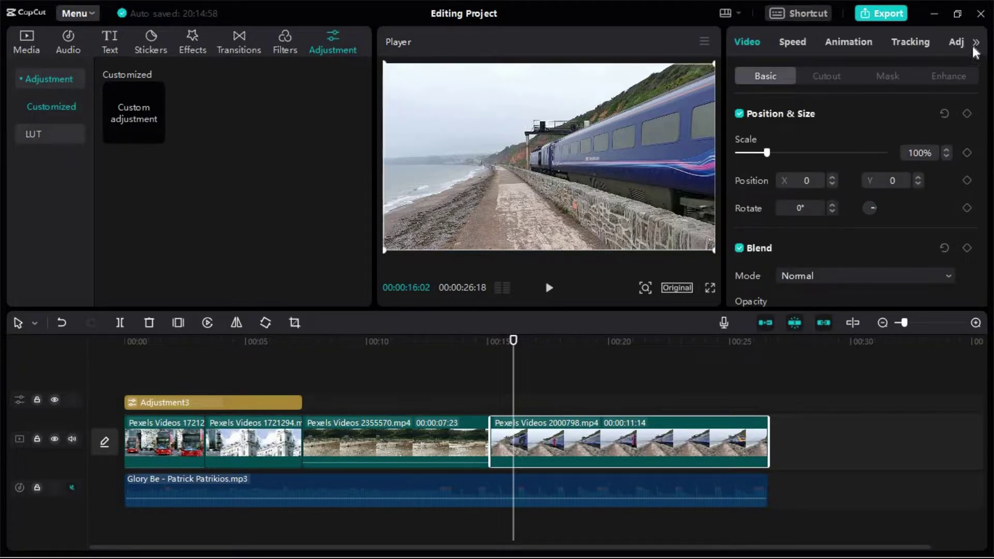
# Step: Show the train clip's Adjustment settings and check the available LUTs, currently None
pyautogui.click(975, 43)
pyautogui.click(941, 45)
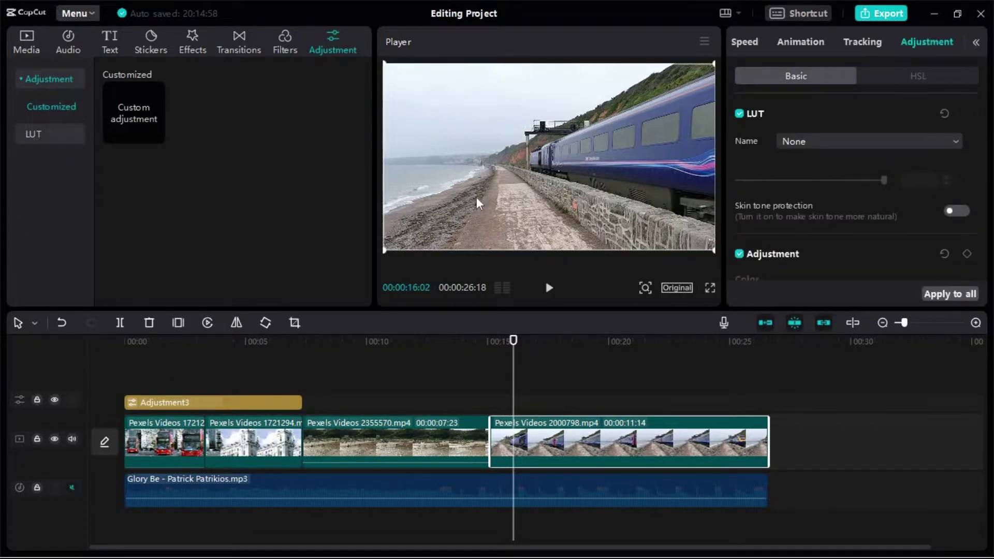
pyautogui.click(768, 116)
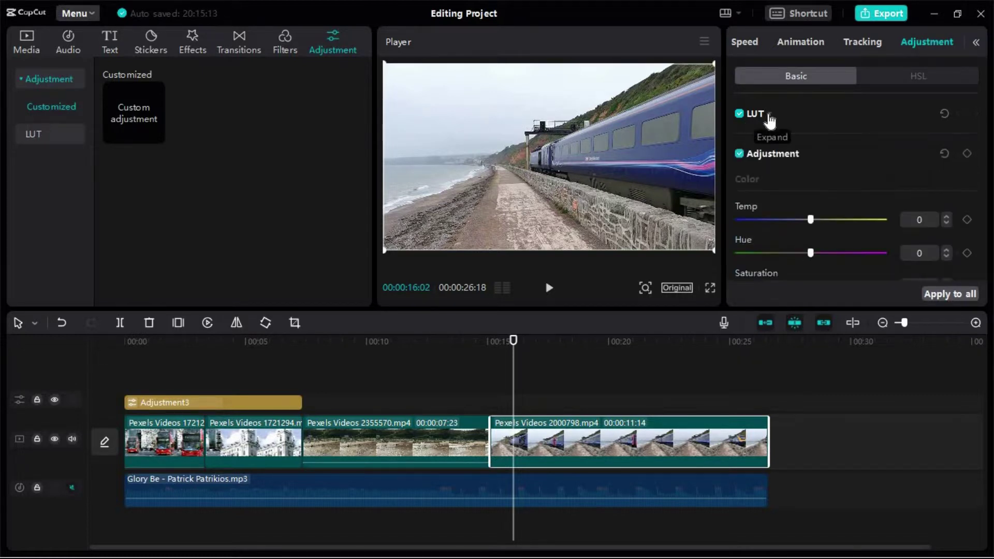
pyautogui.click(768, 116)
pyautogui.click(953, 139)
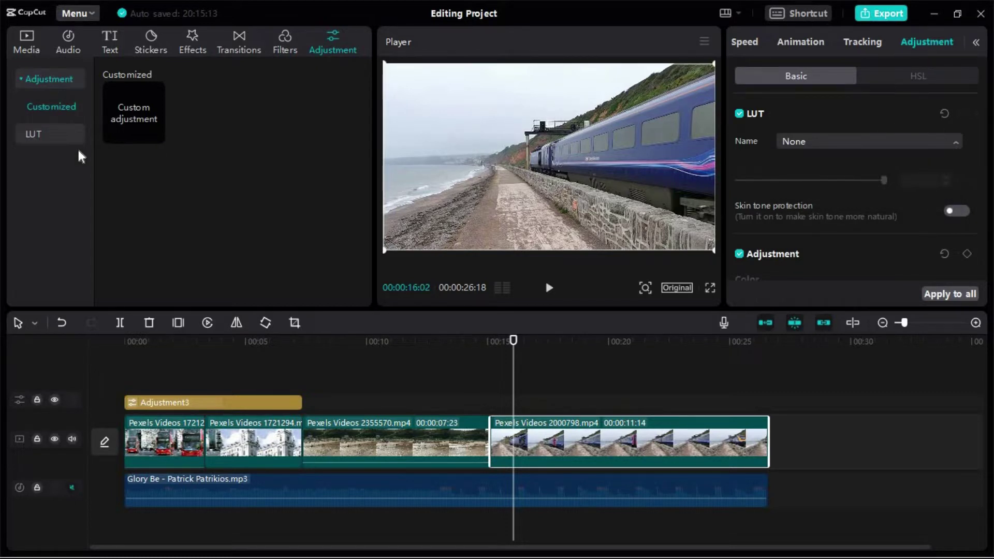
# Step: Import all 32 .cube files from LUTS > cinematic-luts > Standard into the LUT library
pyautogui.click(33, 135)
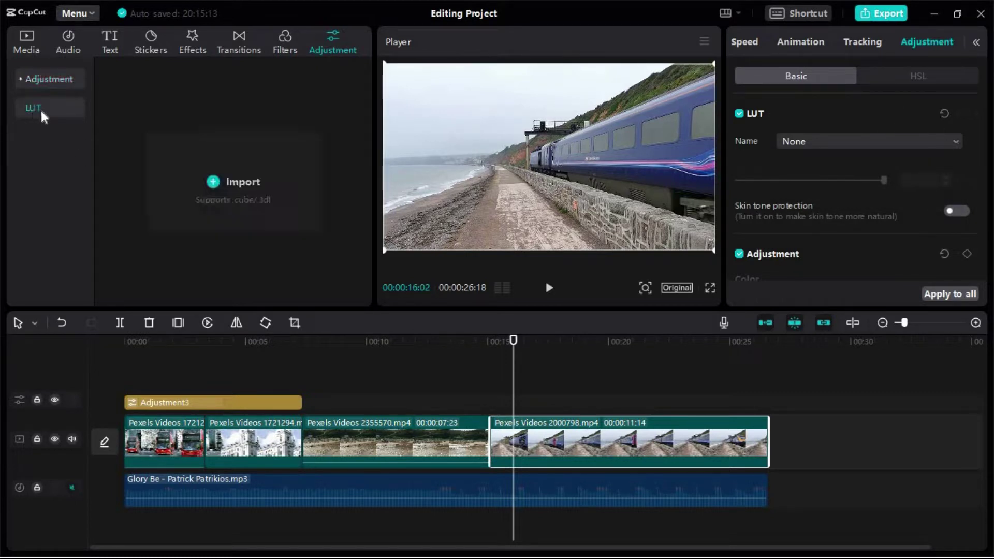
pyautogui.click(215, 178)
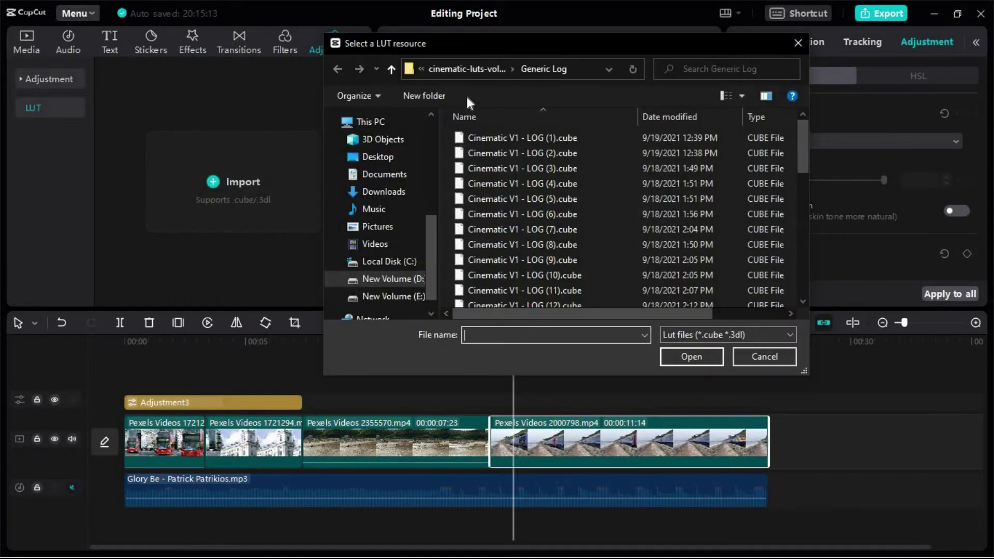
pyautogui.click(445, 67)
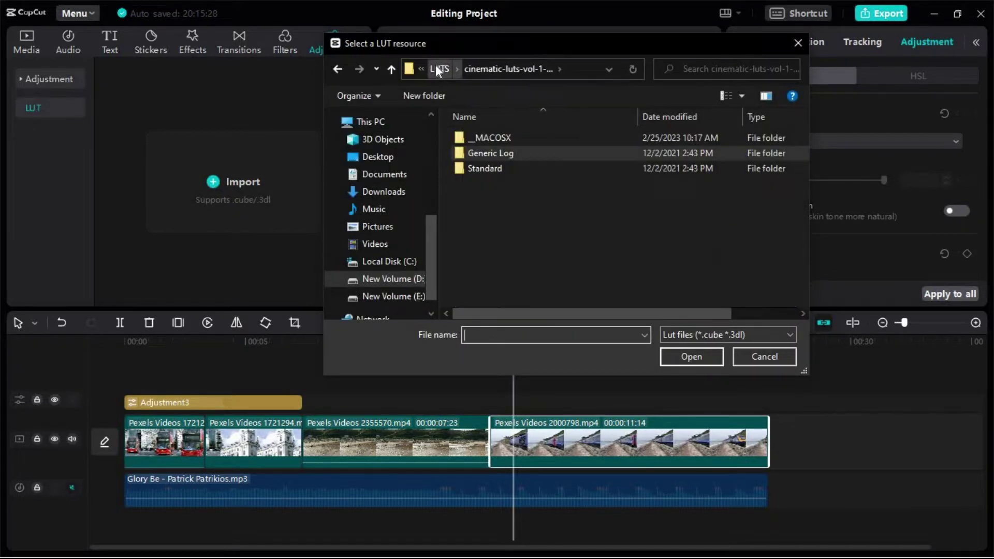
pyautogui.click(438, 68)
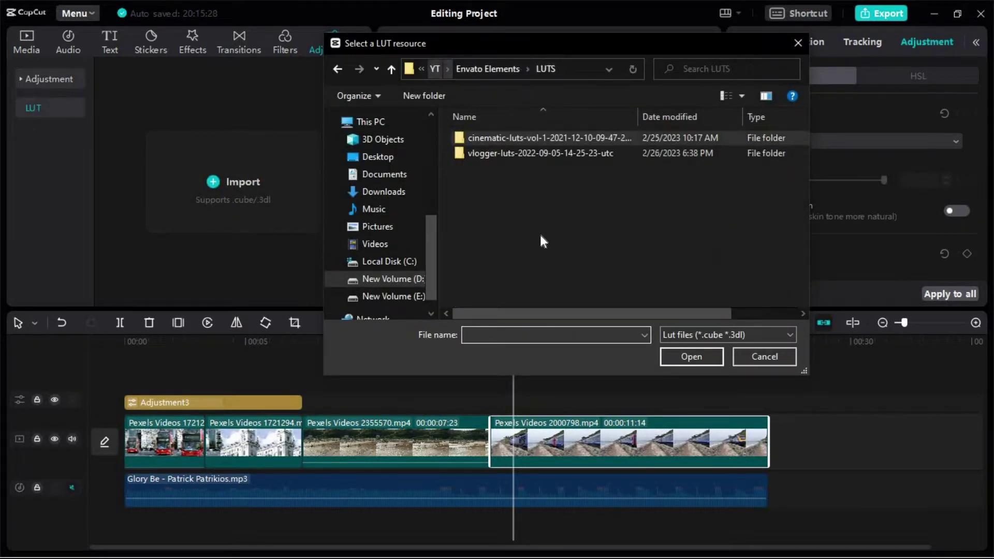
pyautogui.doubleClick(489, 139)
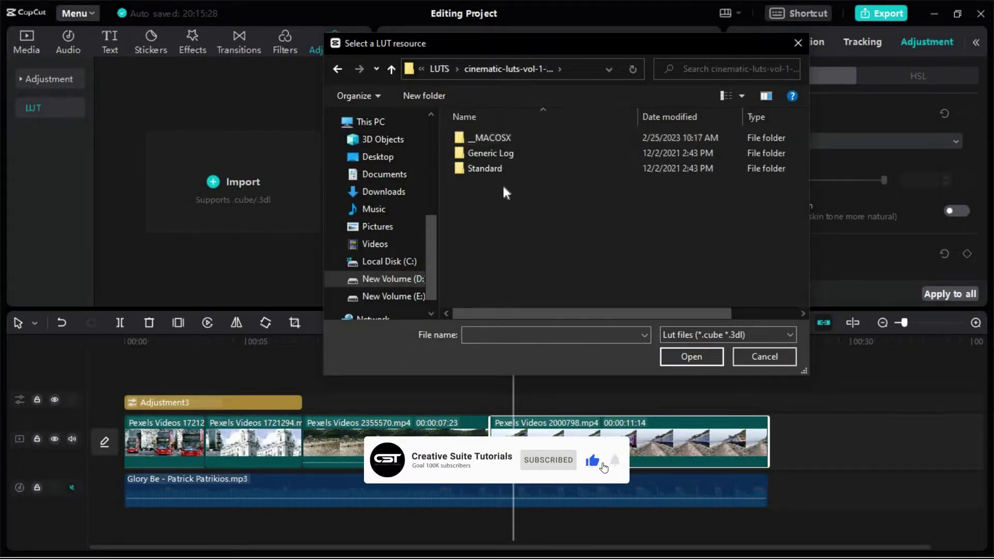
pyautogui.click(478, 172)
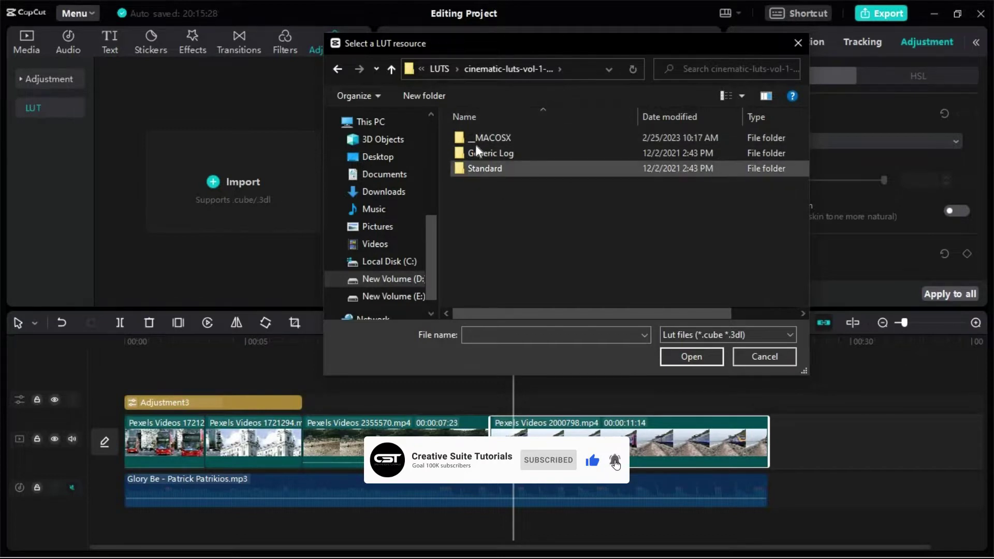
pyautogui.doubleClick(493, 170)
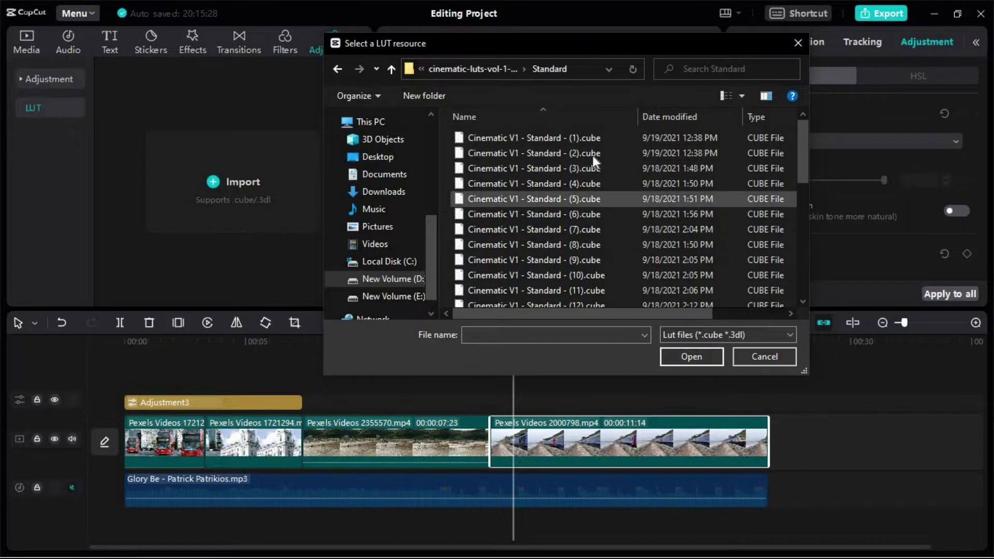
pyautogui.scroll(-5, 592, 161)
pyautogui.scroll(5, 591, 173)
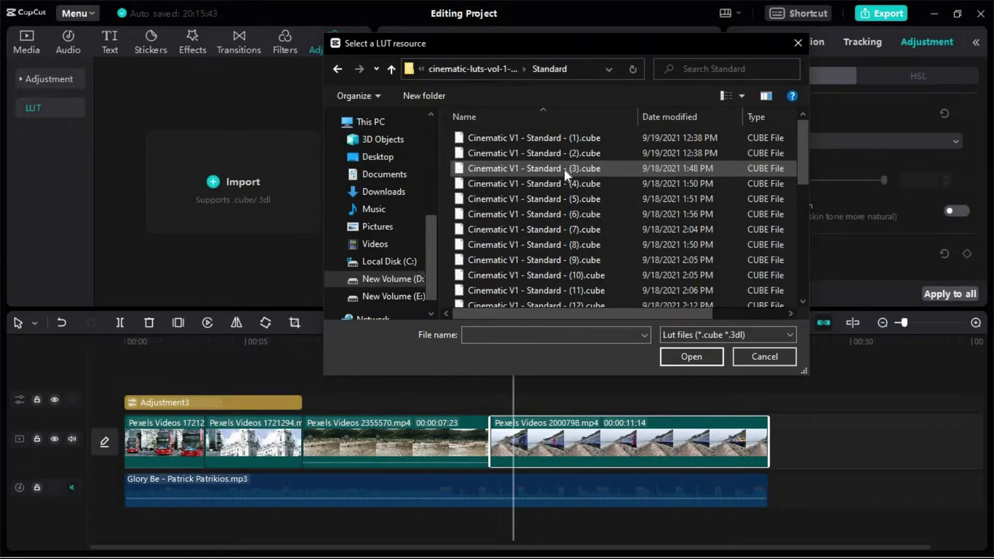
pyautogui.hotkey('ctrl', 'a')
pyautogui.click(690, 352)
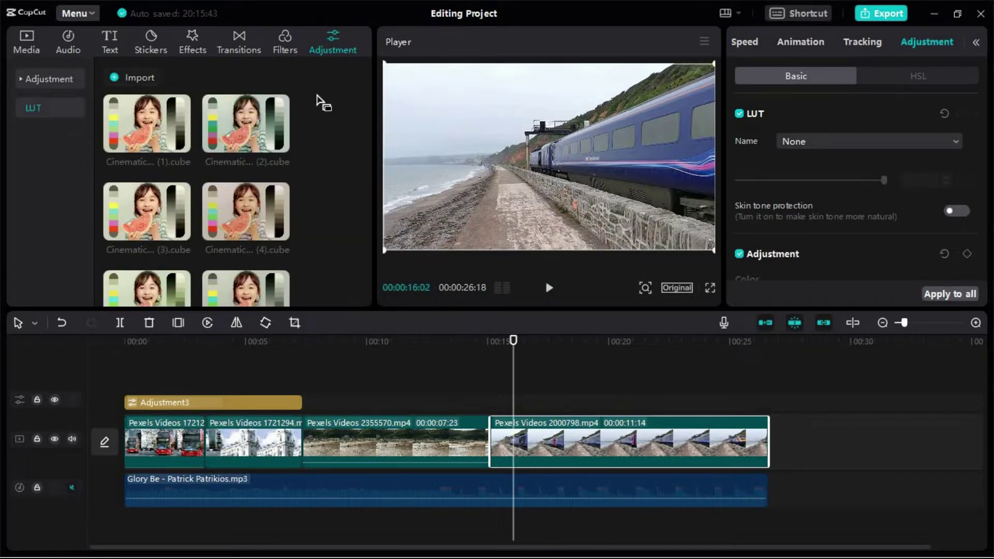
# Step: Set the train clip's LUT Name to Cinematic V1 - Standard - (6).cube
pyautogui.scroll(-4, 319, 150)
pyautogui.scroll(3, 321, 154)
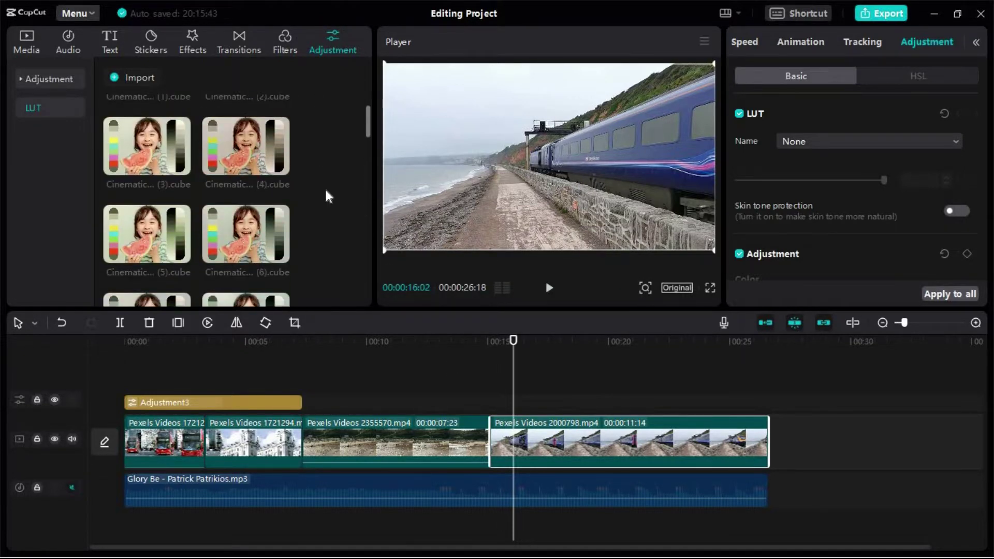
pyautogui.click(481, 402)
pyautogui.click(505, 440)
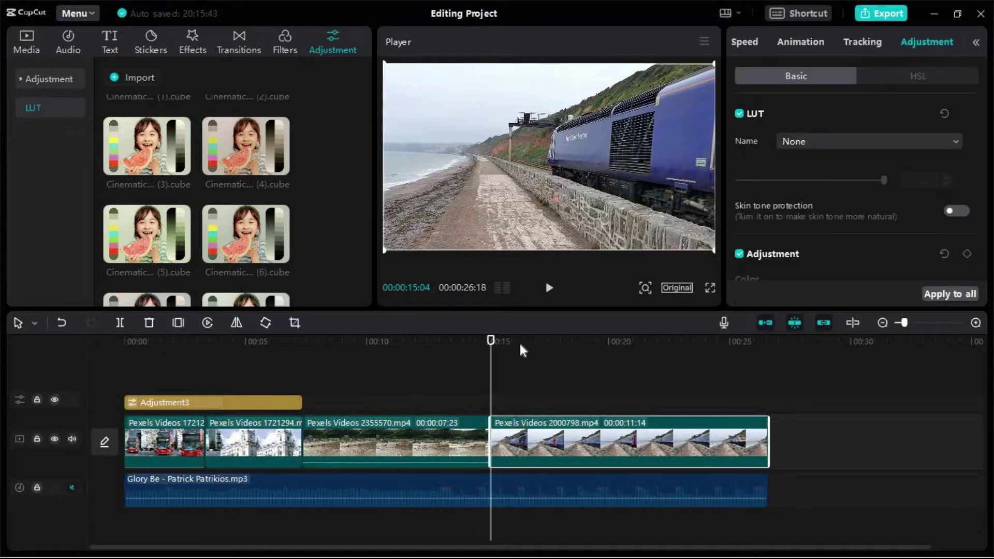
pyautogui.click(519, 341)
pyautogui.click(824, 141)
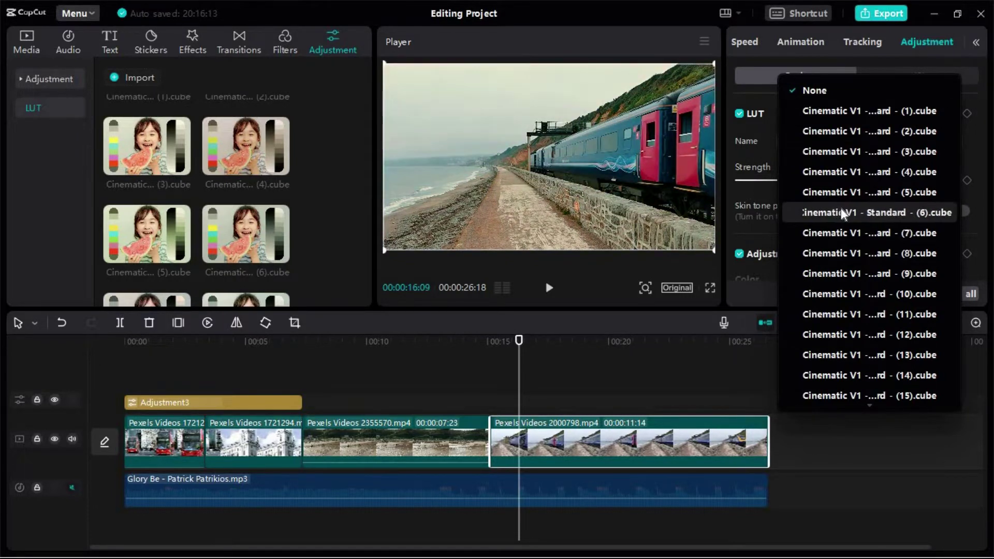
pyautogui.click(840, 208)
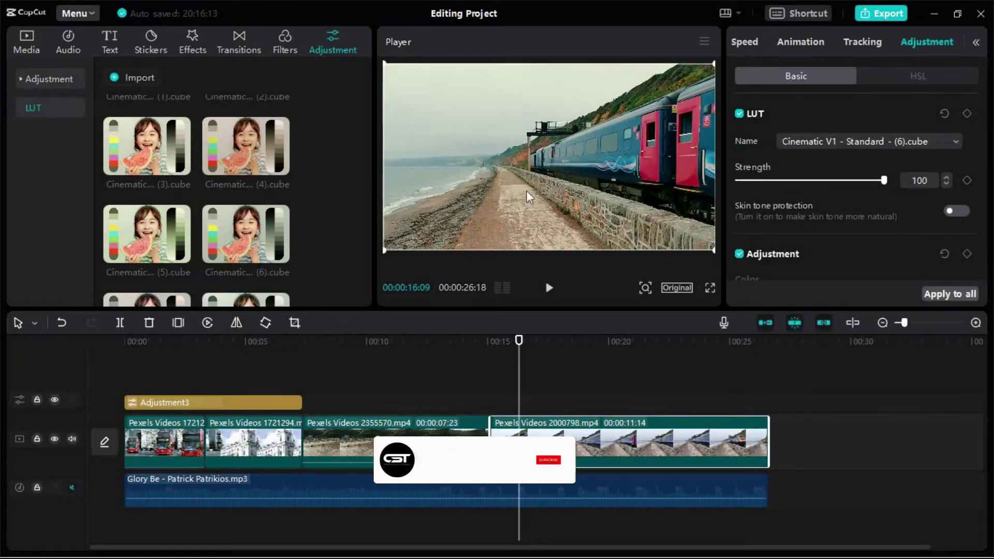
# Step: Preview the graded clip full screen and compare the LUT's strength and on/off looks
pyautogui.click(709, 289)
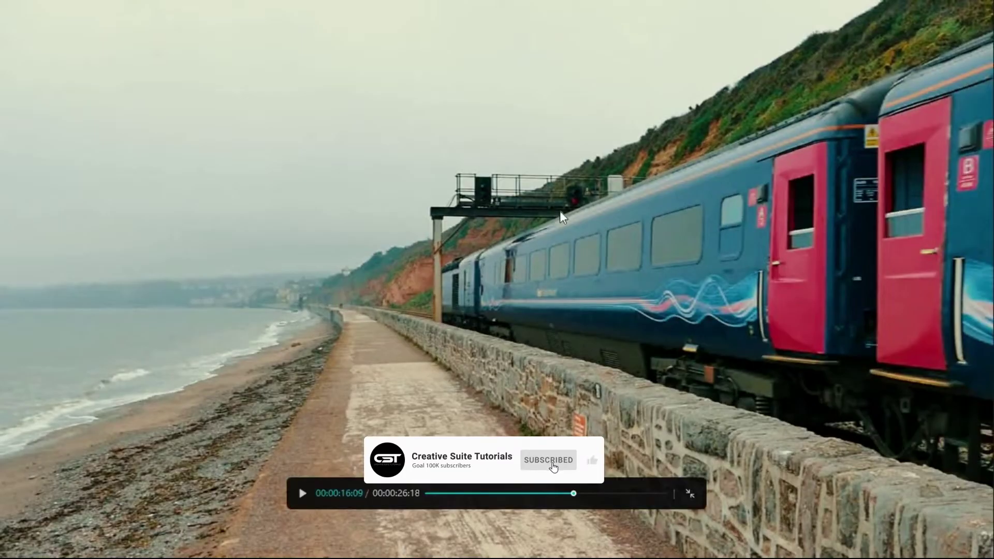
pyautogui.click(690, 493)
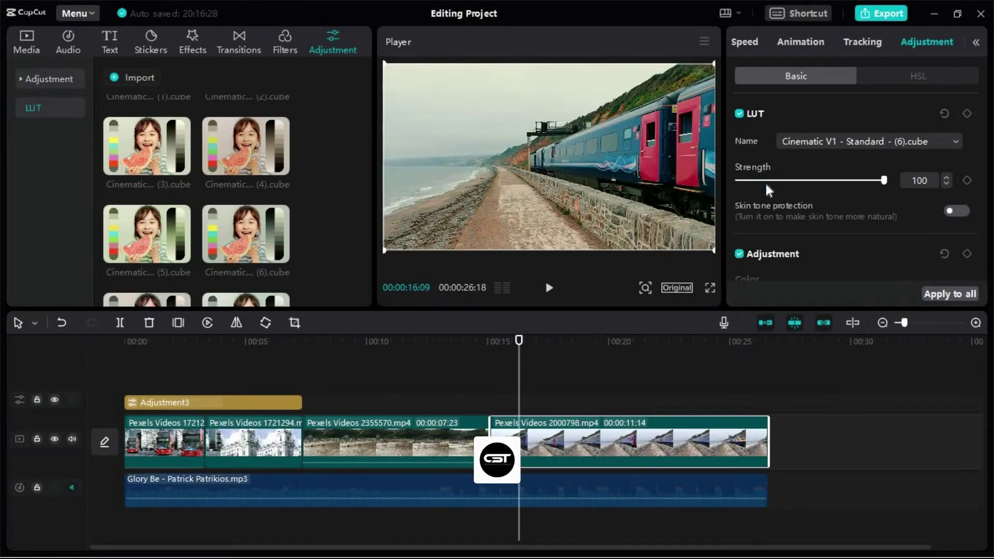
pyautogui.moveTo(883, 179); pyautogui.dragTo(953, 179)
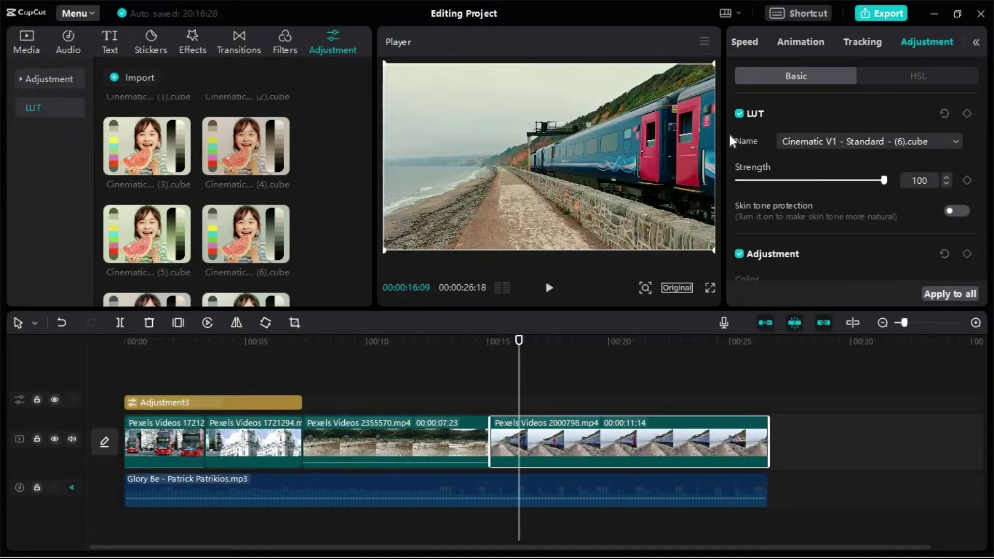
pyautogui.click(739, 114)
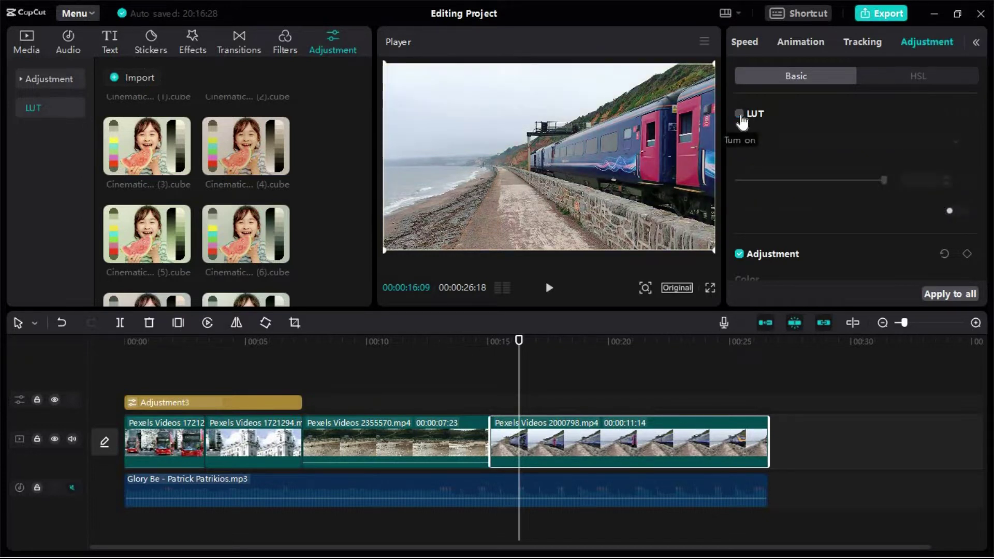
pyautogui.click(739, 114)
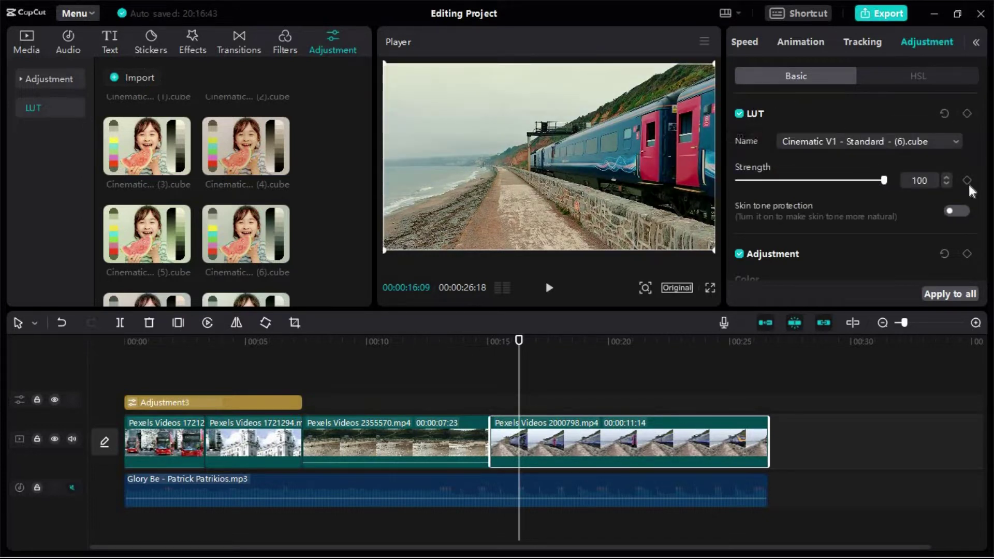
pyautogui.scroll(-3, 831, 222)
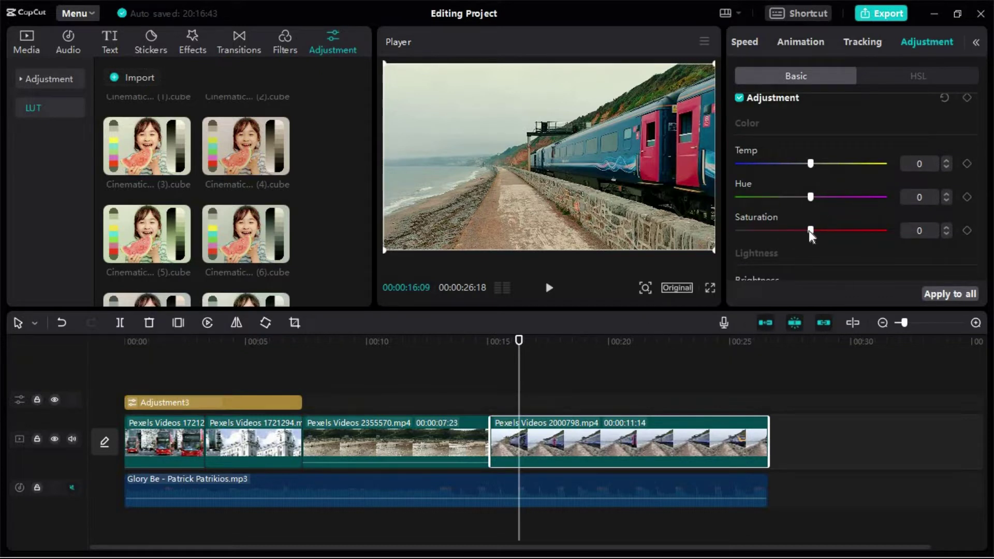
# Step: Raise saturation to 43 and shift hue to -9, comparing with the adjustment off and on
pyautogui.moveTo(810, 231); pyautogui.dragTo(846, 231)
pyautogui.moveTo(808, 194); pyautogui.dragTo(797, 194)
pyautogui.scroll(1, 756, 177)
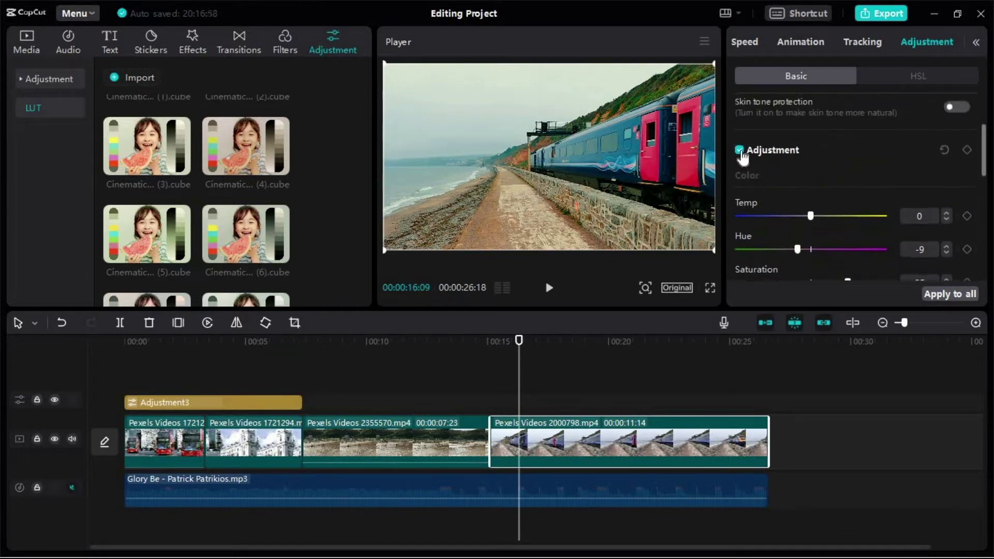
pyautogui.click(738, 150)
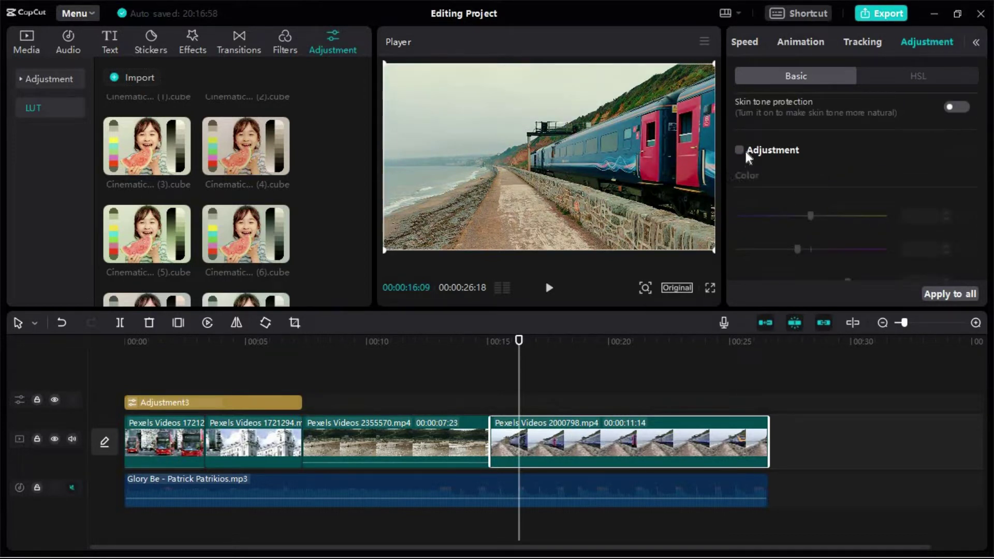
pyautogui.click(740, 152)
pyautogui.scroll(2, 812, 174)
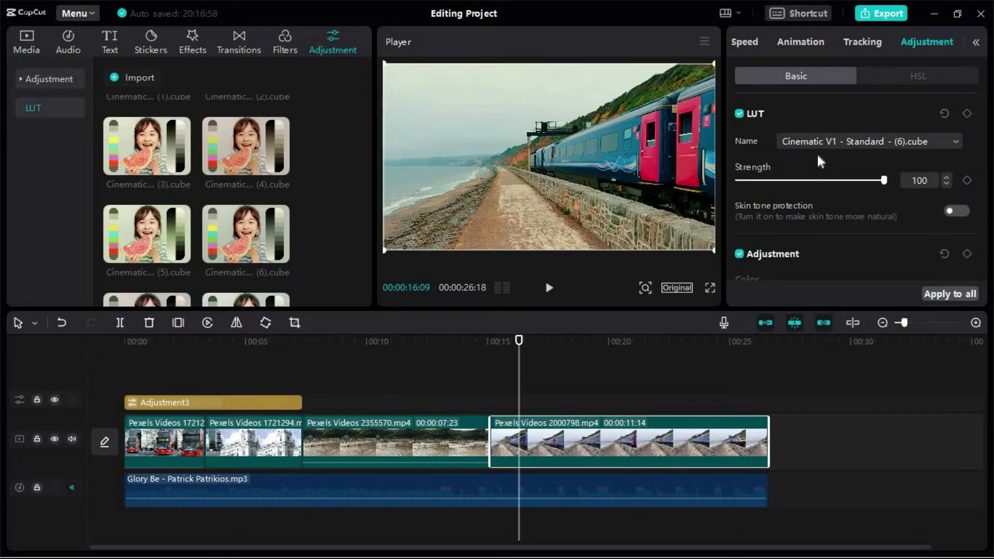
# Step: Set the train clip's LUT to None and add the (6).cube LUT as a shortened Adjustment4 layer
pyautogui.click(845, 142)
pyautogui.click(835, 94)
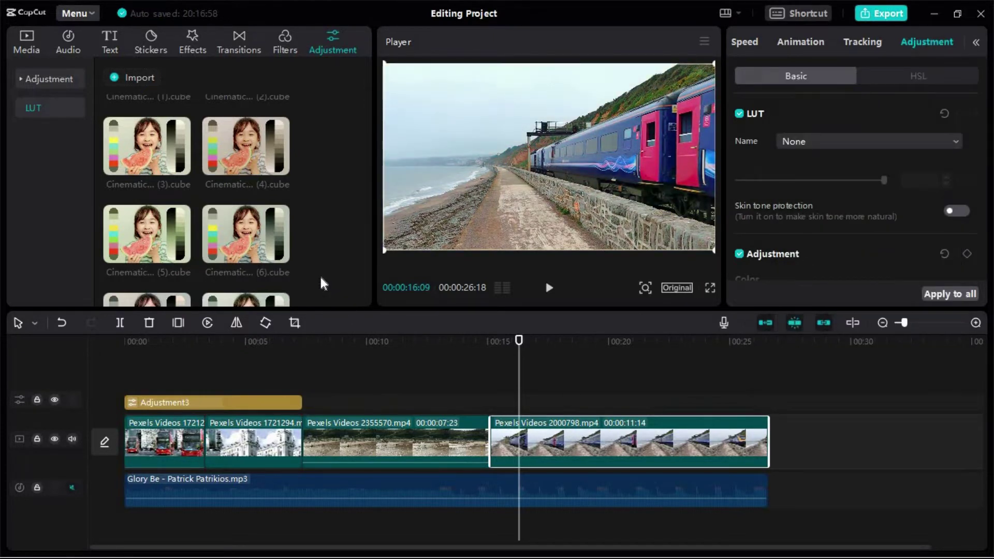
pyautogui.moveTo(240, 231); pyautogui.dragTo(507, 413)
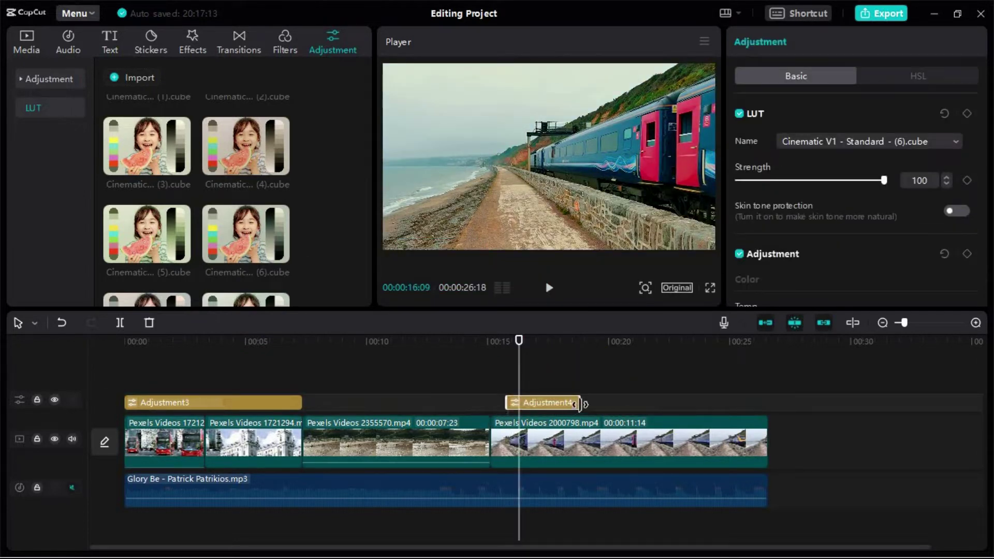
pyautogui.moveTo(580, 403); pyautogui.dragTo(624, 403)
# Step: Move Adjustment4 to roughly 17–22 s over the train clip and play it back to review
pyautogui.click(501, 342)
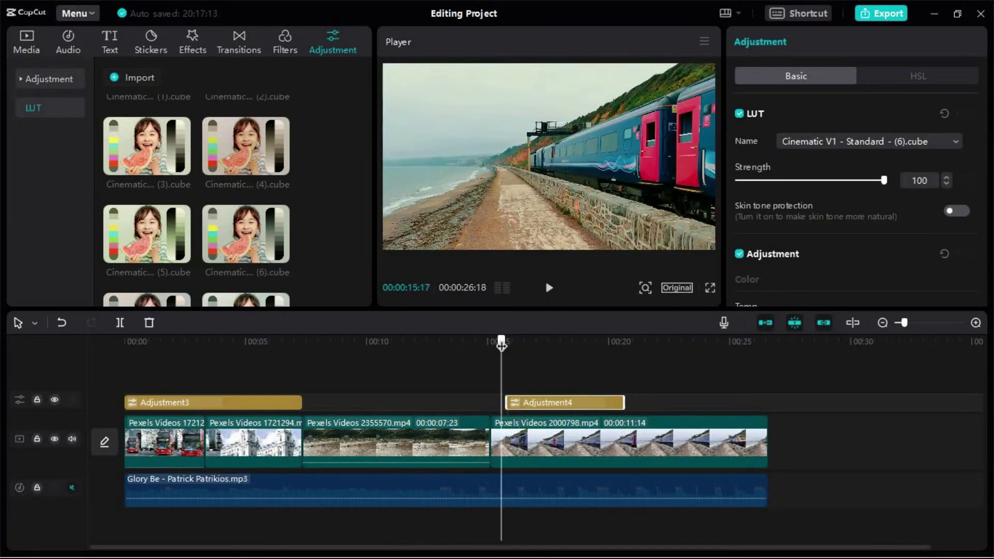
pyautogui.press('space')
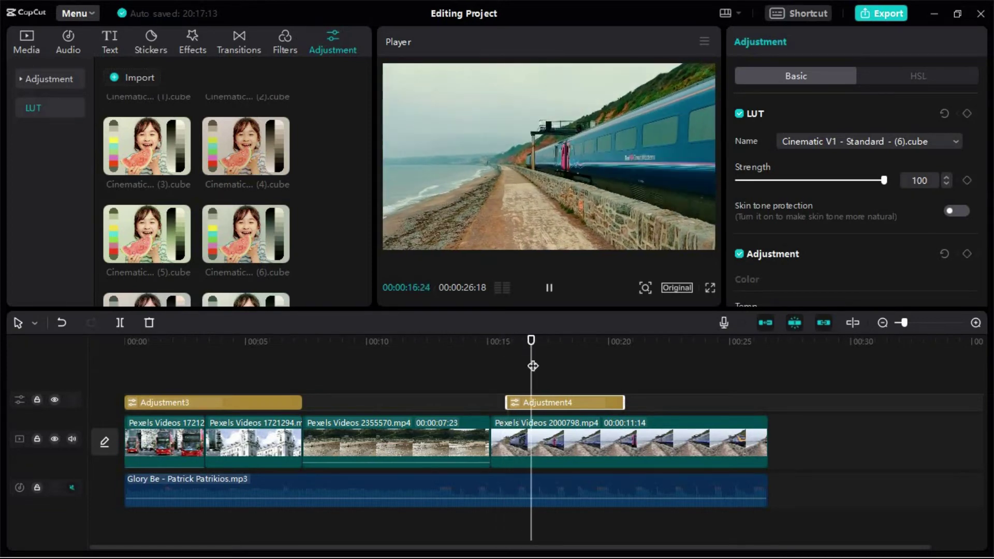
pyautogui.moveTo(535, 409); pyautogui.dragTo(583, 403)
pyautogui.click(501, 343)
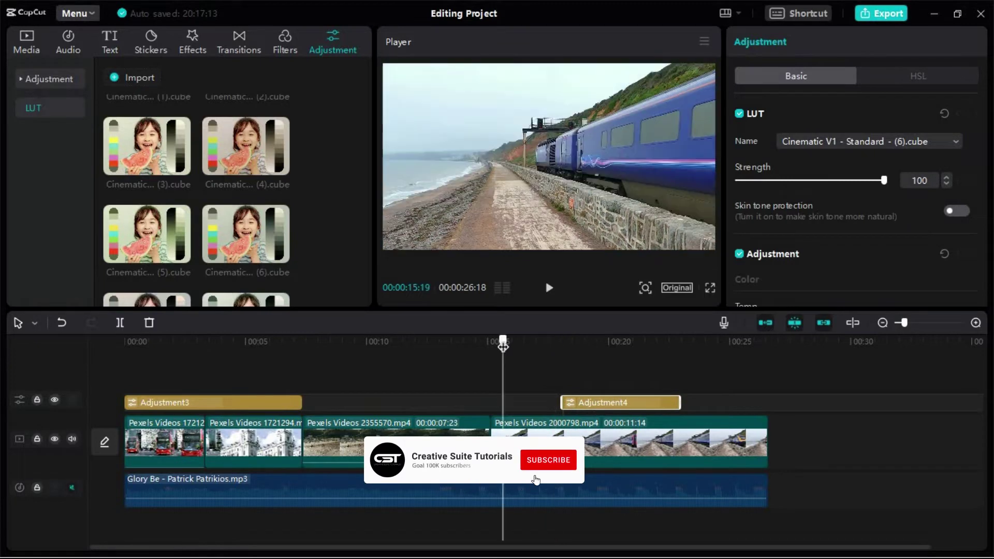
pyautogui.press('space')
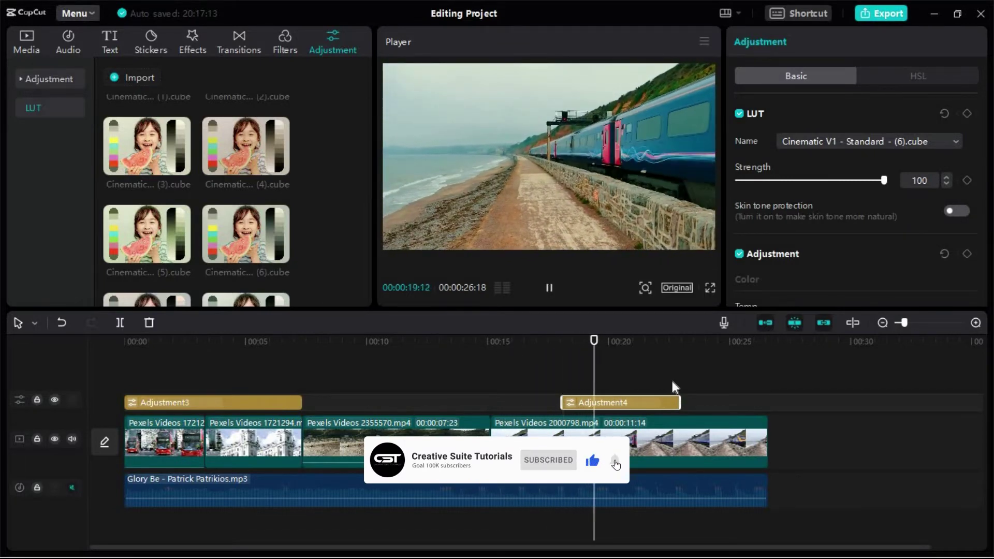
pyautogui.press('space')
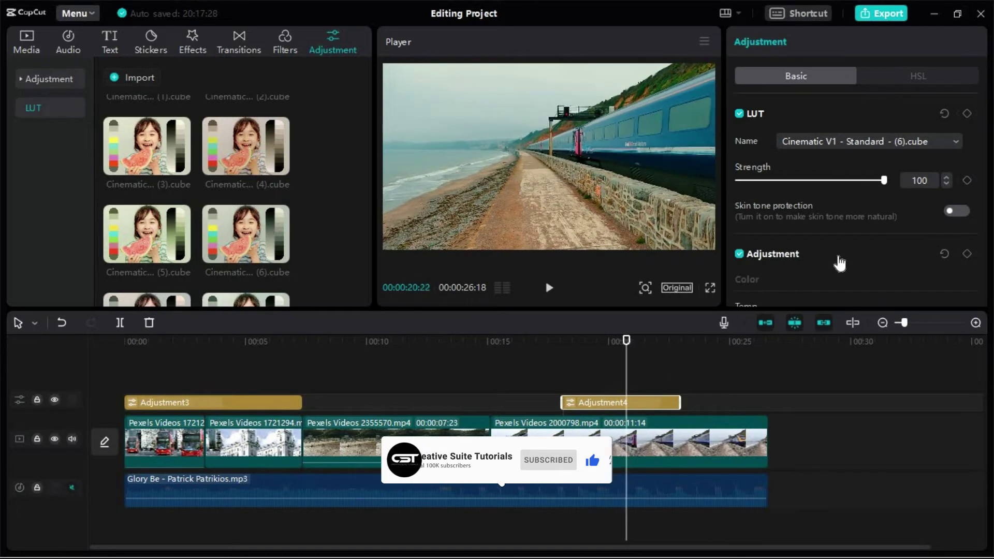
# Step: Set Adjustment4's brightness to -7, highlight -9, shadow 6 and vignette -13
pyautogui.scroll(-6, 839, 262)
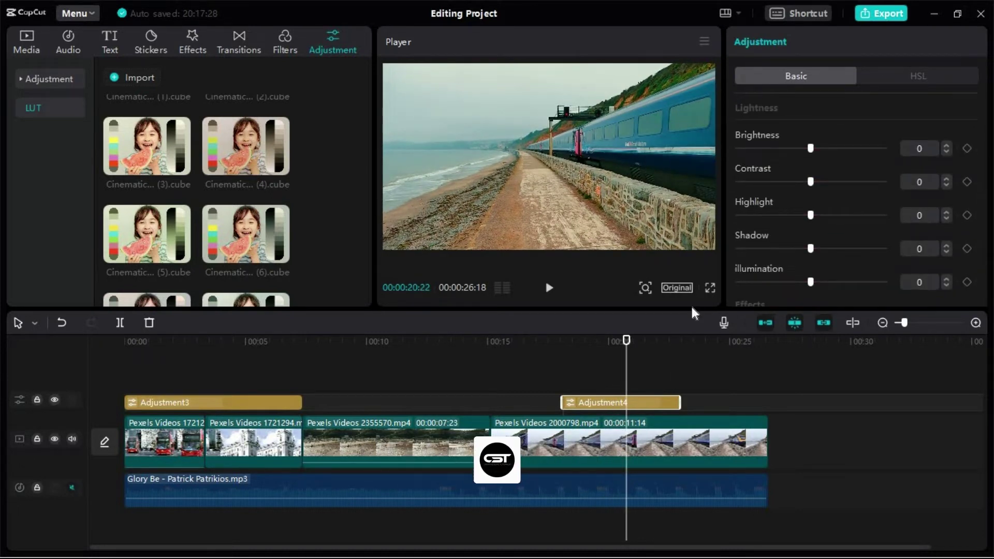
pyautogui.moveTo(808, 147)
pyautogui.mouseDown()
pyautogui.moveTo(786, 142)
pyautogui.moveTo(800, 147)
pyautogui.mouseUp()
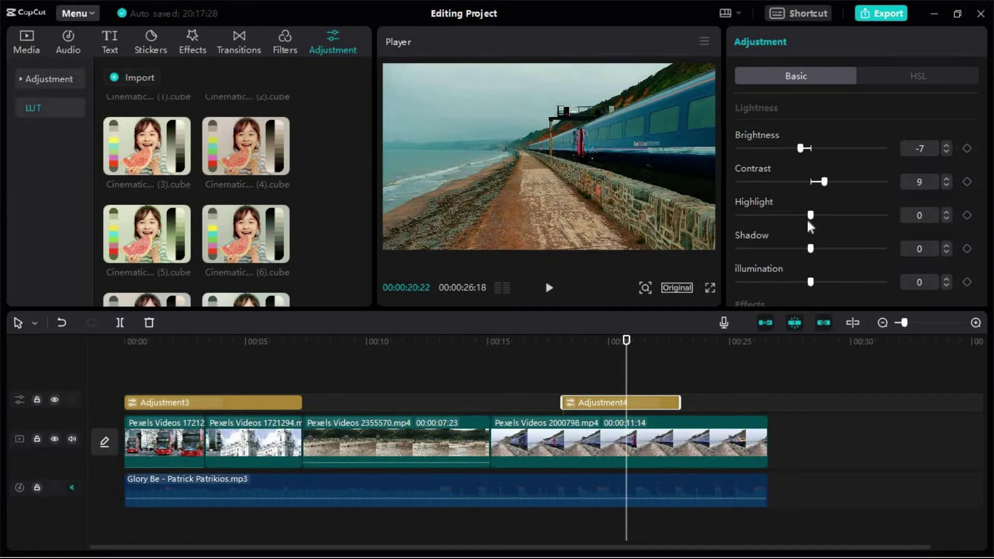
pyautogui.moveTo(805, 215); pyautogui.dragTo(795, 213)
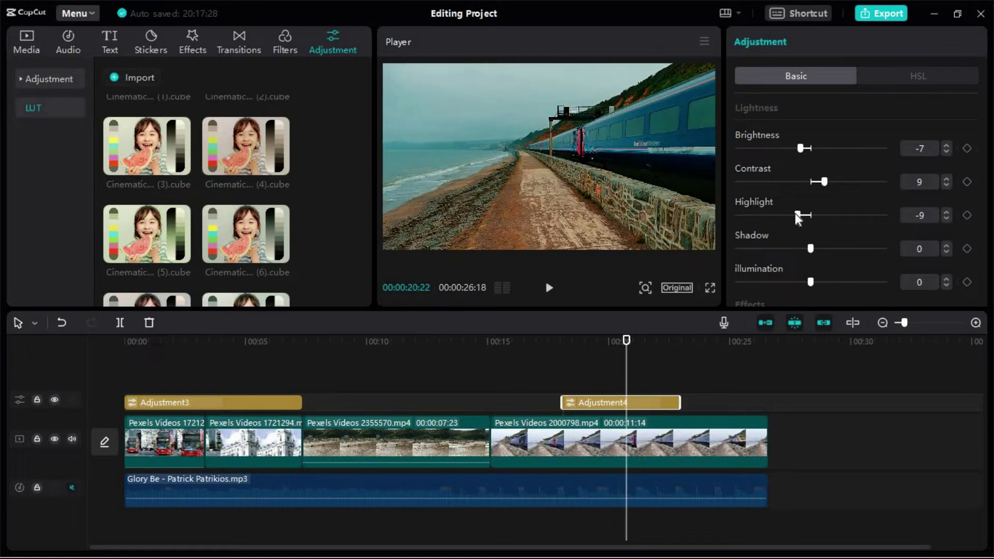
pyautogui.moveTo(811, 250); pyautogui.dragTo(818, 249)
pyautogui.scroll(-3, 762, 265)
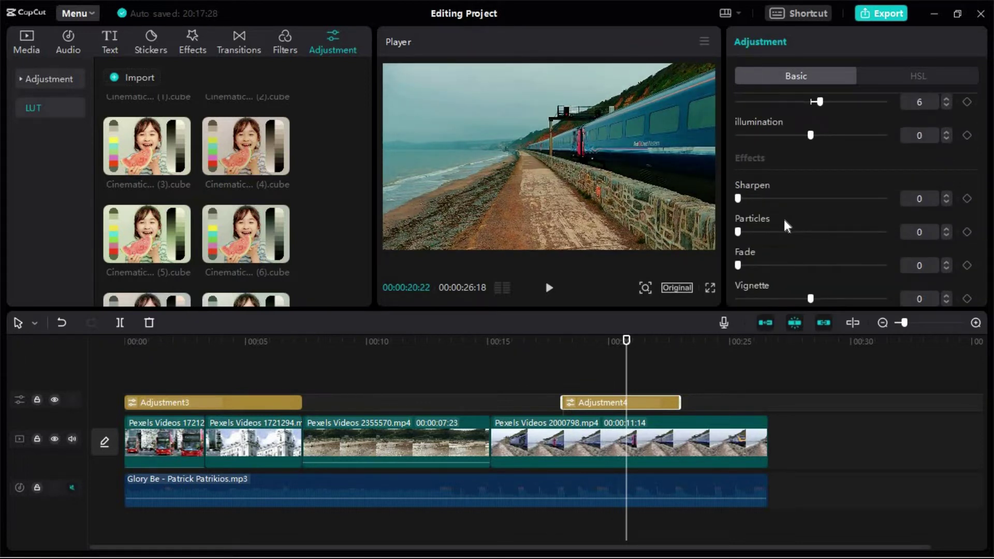
pyautogui.moveTo(809, 299)
pyautogui.mouseDown()
pyautogui.moveTo(791, 296)
pyautogui.moveTo(818, 299)
pyautogui.mouseUp()
pyautogui.scroll(8, 835, 238)
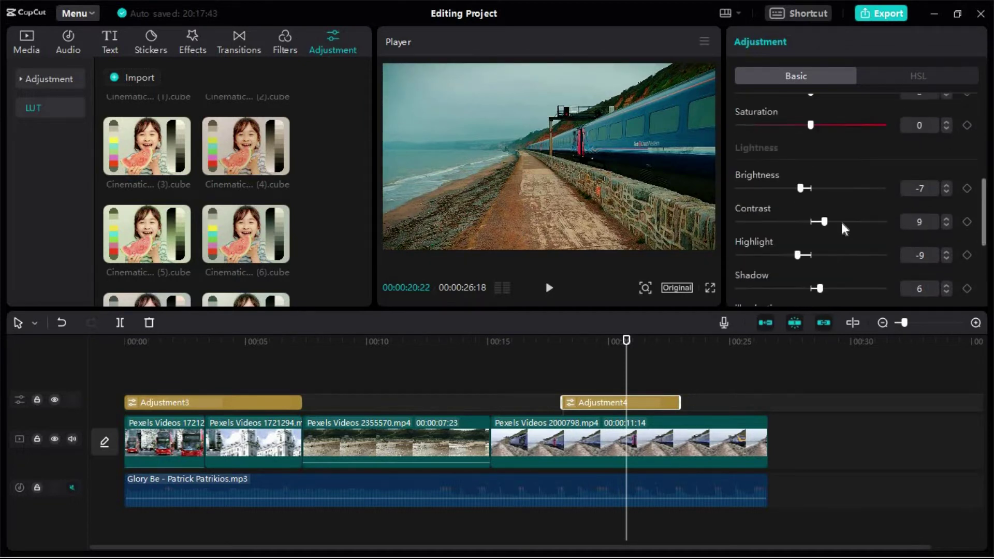
pyautogui.click(905, 75)
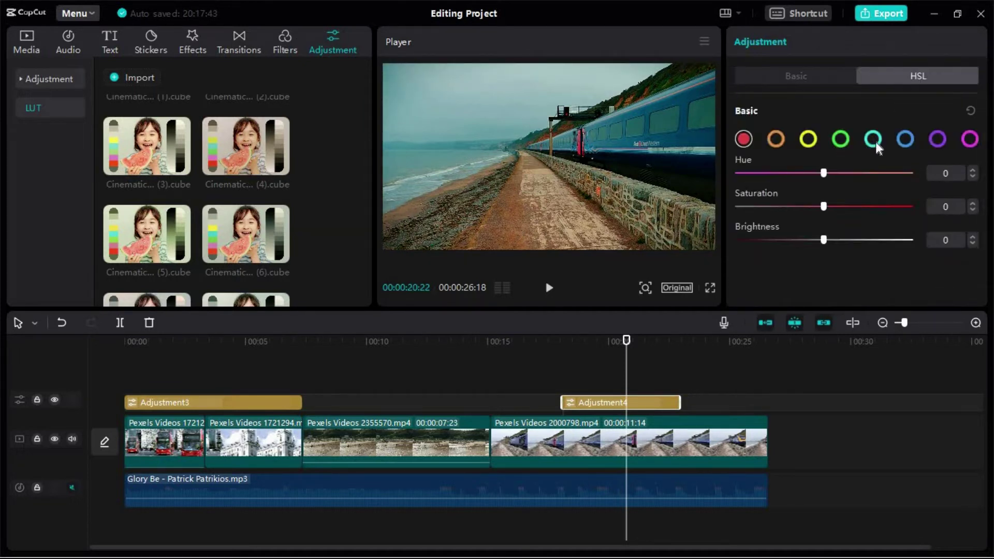
# Step: Set the blue HSL range to saturation 40, brightness -20, and cyan saturation to 44
pyautogui.click(905, 139)
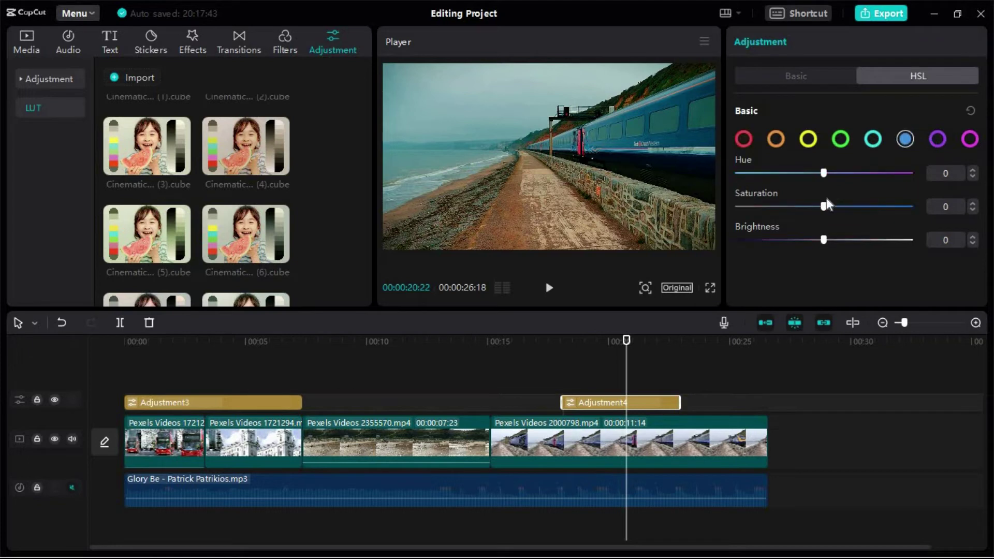
pyautogui.click(861, 206)
pyautogui.moveTo(876, 207); pyautogui.dragTo(806, 240)
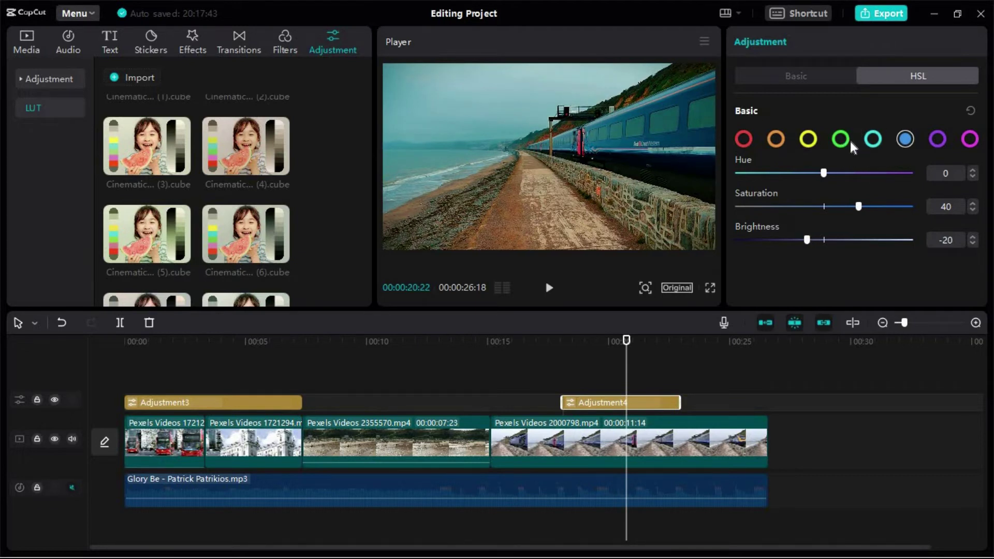
pyautogui.click(866, 139)
pyautogui.moveTo(827, 206); pyautogui.dragTo(862, 207)
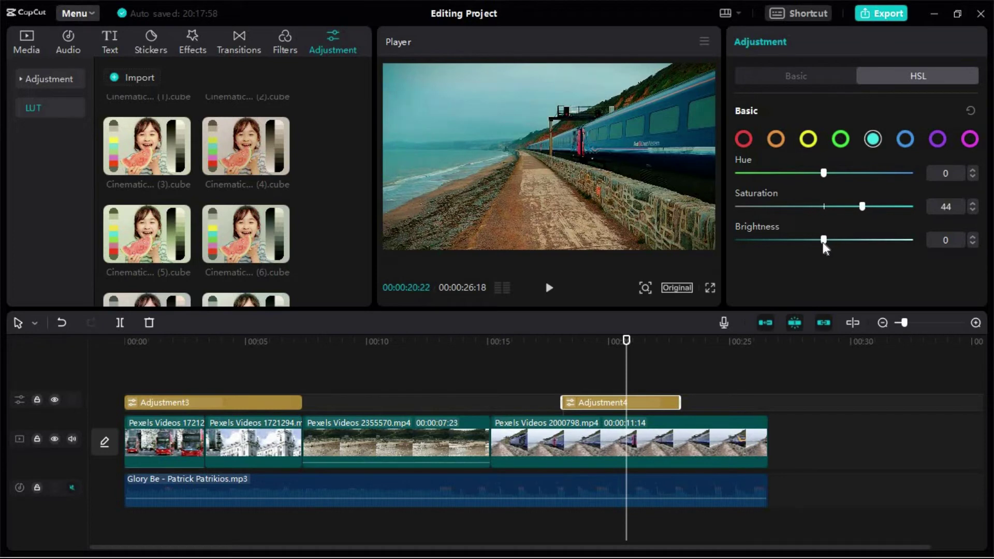
pyautogui.moveTo(808, 242)
pyautogui.mouseDown()
pyautogui.moveTo(725, 236)
pyautogui.moveTo(861, 239)
pyautogui.moveTo(793, 234)
pyautogui.mouseUp()
pyautogui.click(817, 76)
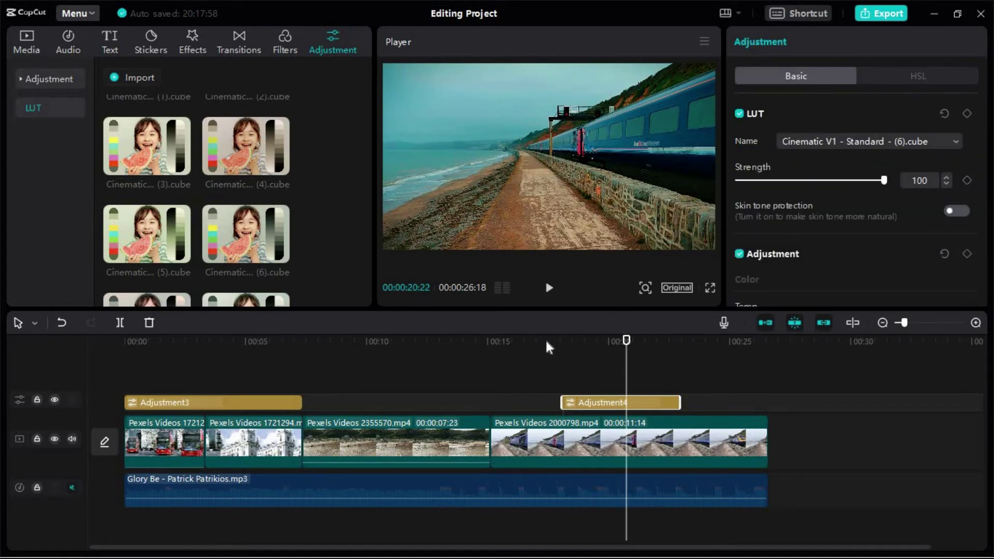
pyautogui.moveTo(546, 342); pyautogui.dragTo(572, 342)
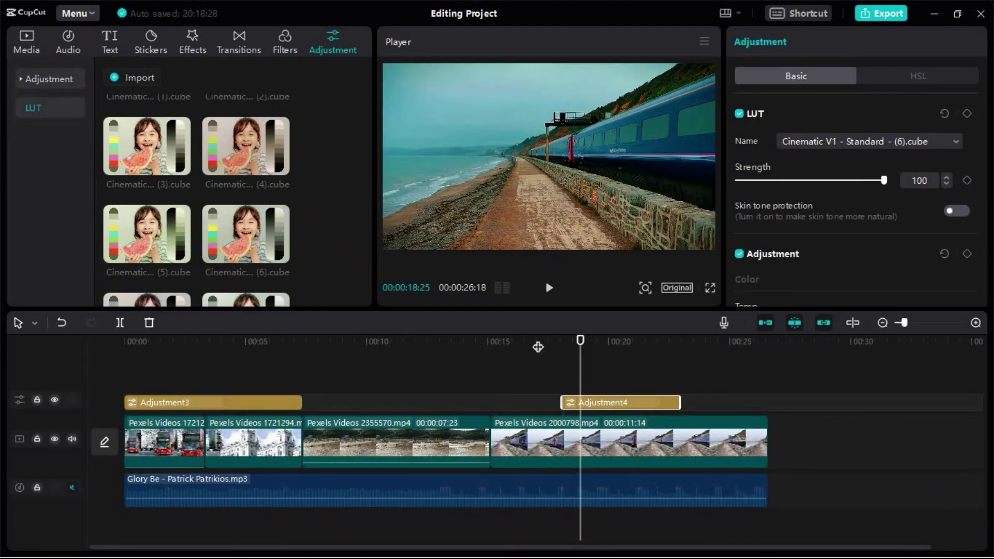
pyautogui.click(538, 347)
pyautogui.press('space')
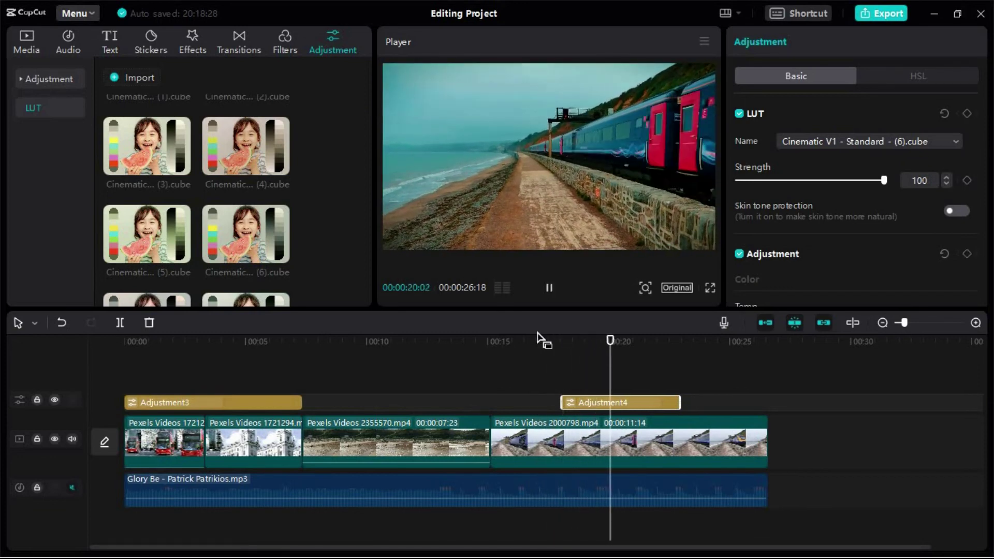
pyautogui.press('space')
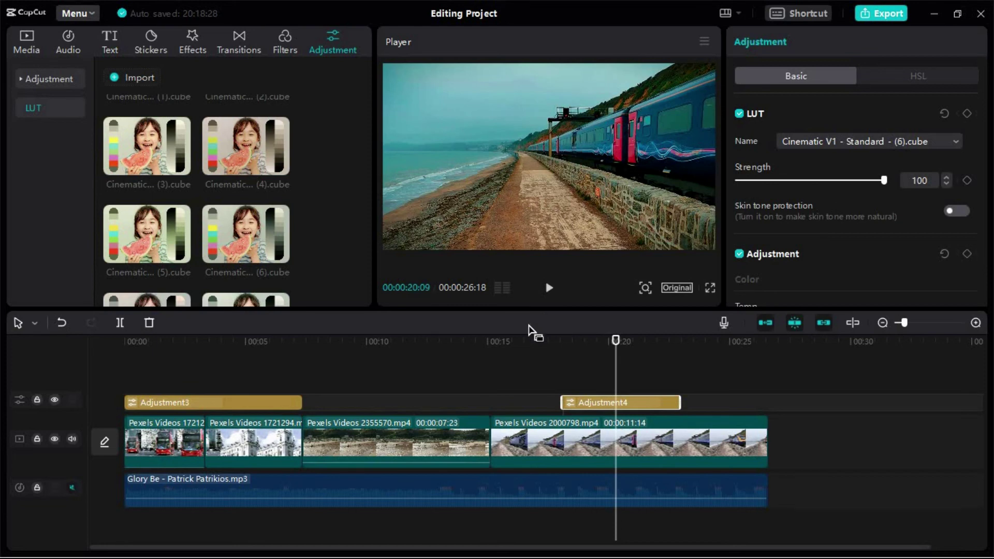
pyautogui.press('space')
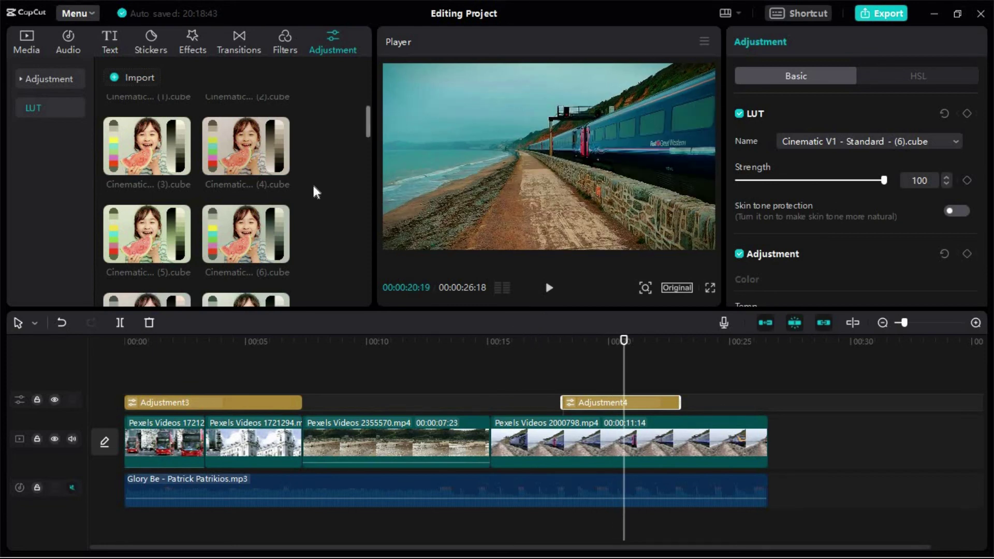
pyautogui.scroll(3, 315, 191)
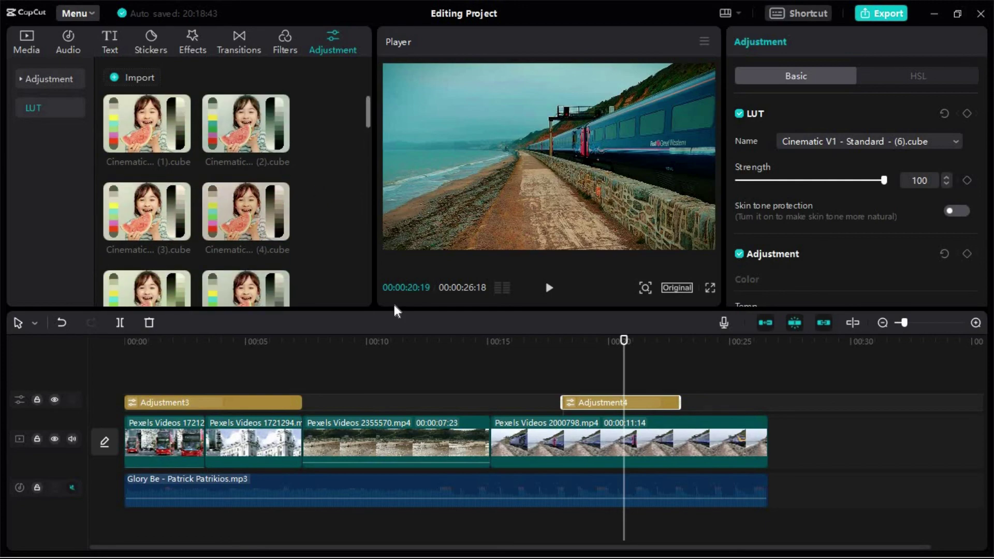